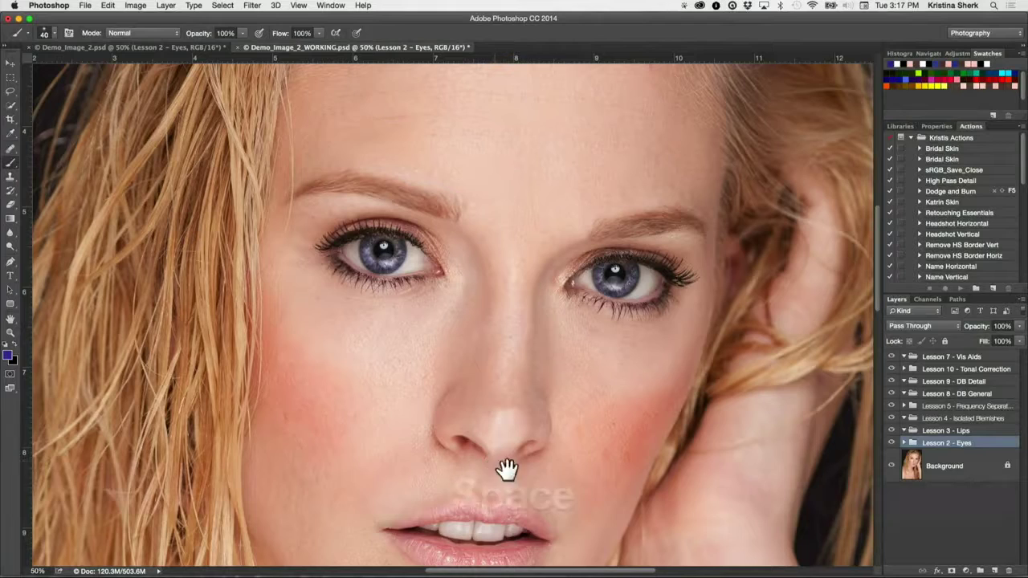
Add a new layer named "Lip Cleanup" inside the "Lesson 3 - Lips" group
{"action": "left_click_drag", "start_coordinate": [509, 470], "coordinate": [526, 165]}
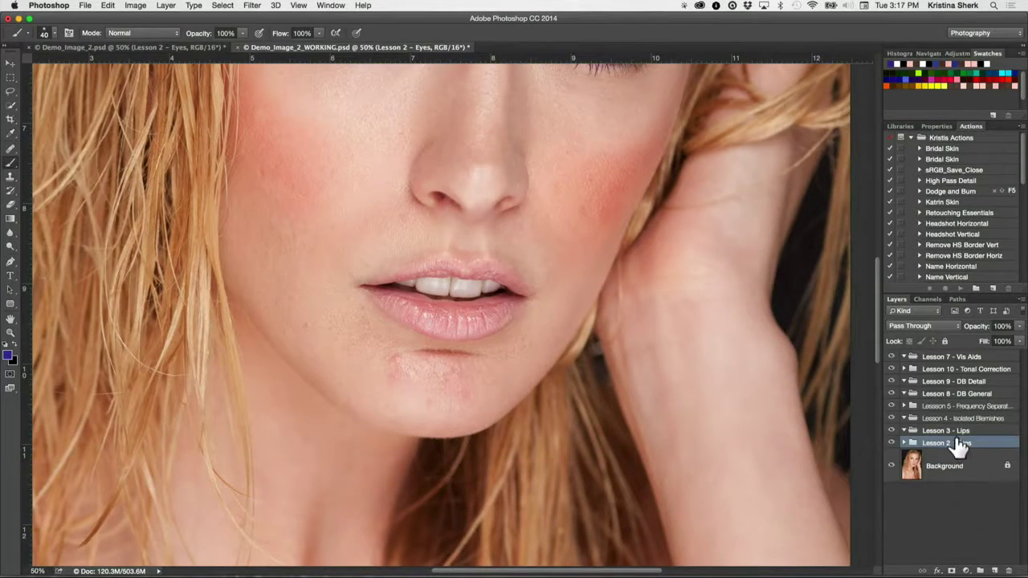
{"action": "left_click", "coordinate": [952, 431]}
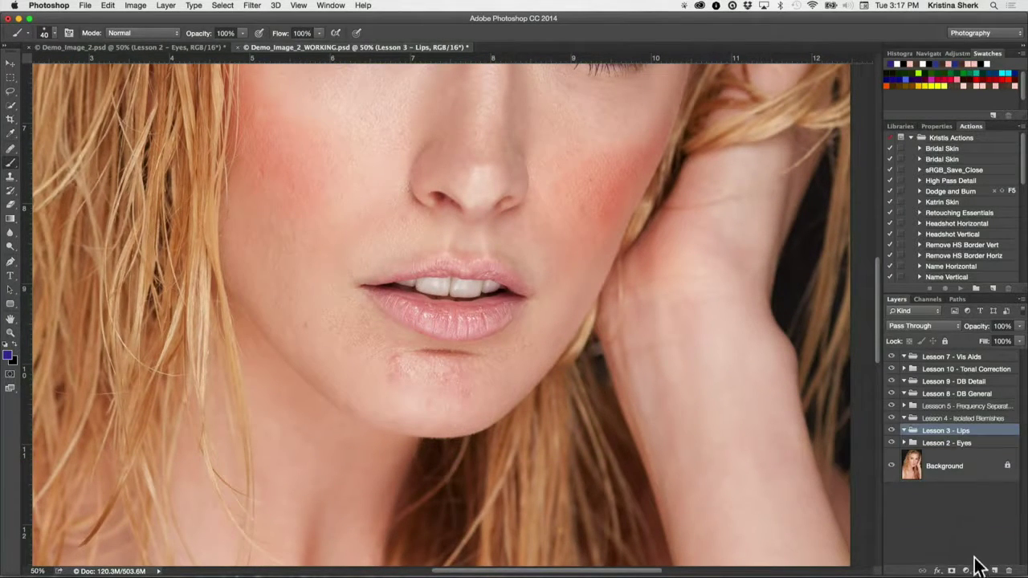
{"action": "left_click", "coordinate": [994, 571]}
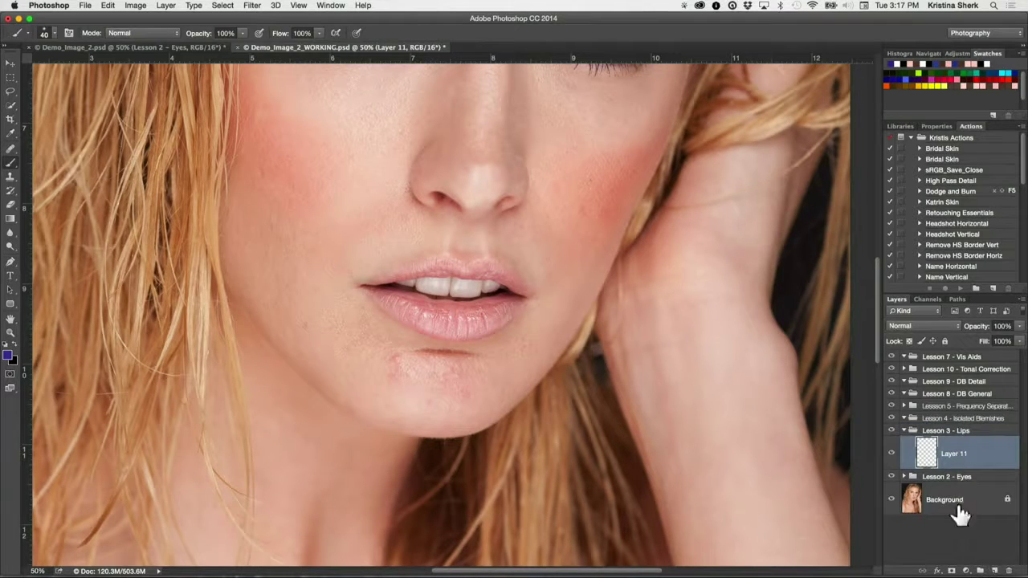
{"action": "double_click", "coordinate": [955, 454]}
{"action": "type", "text": "Lip "}
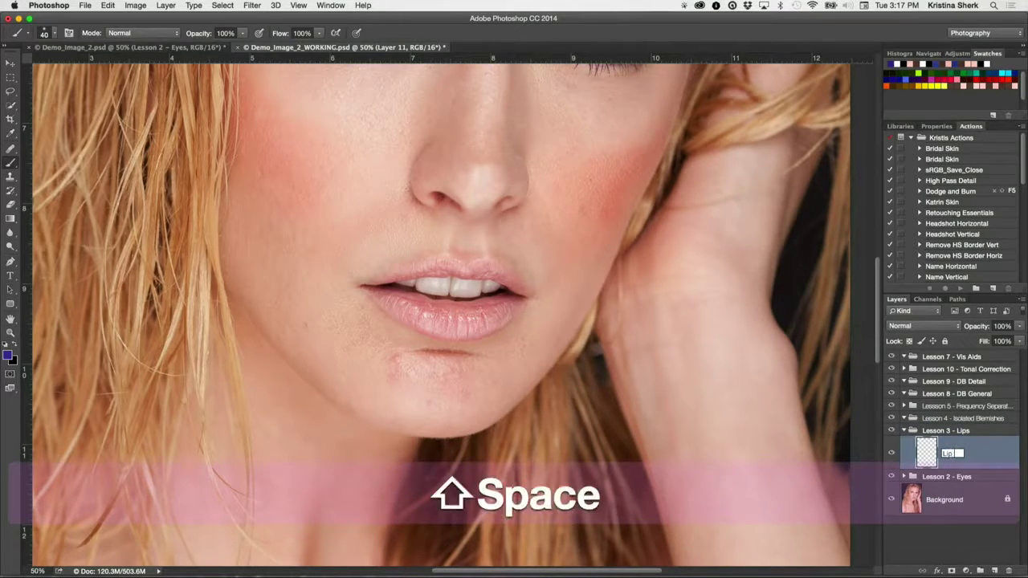
{"action": "type", "text": "Cleanup"}
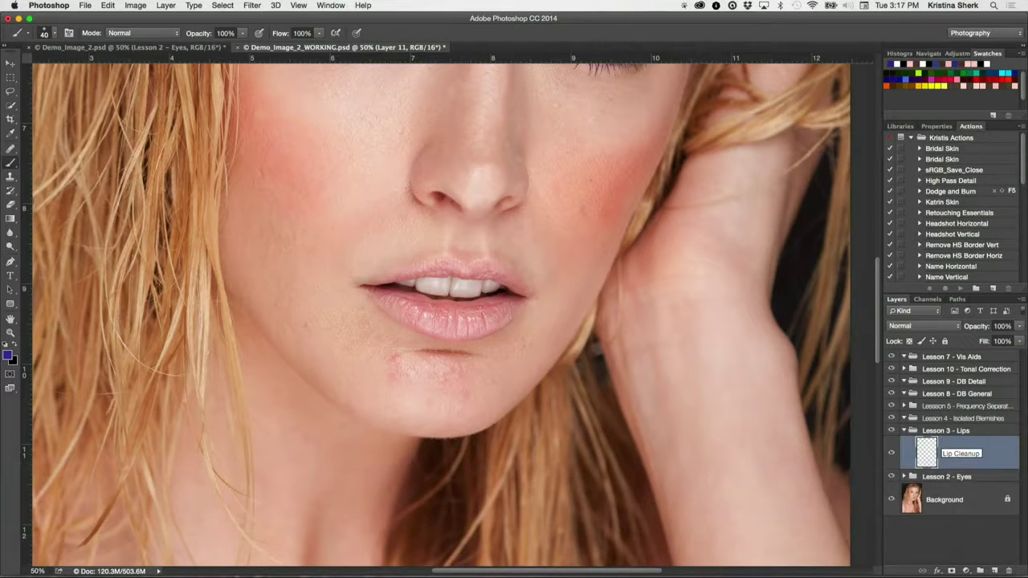
{"action": "key", "text": "Return"}
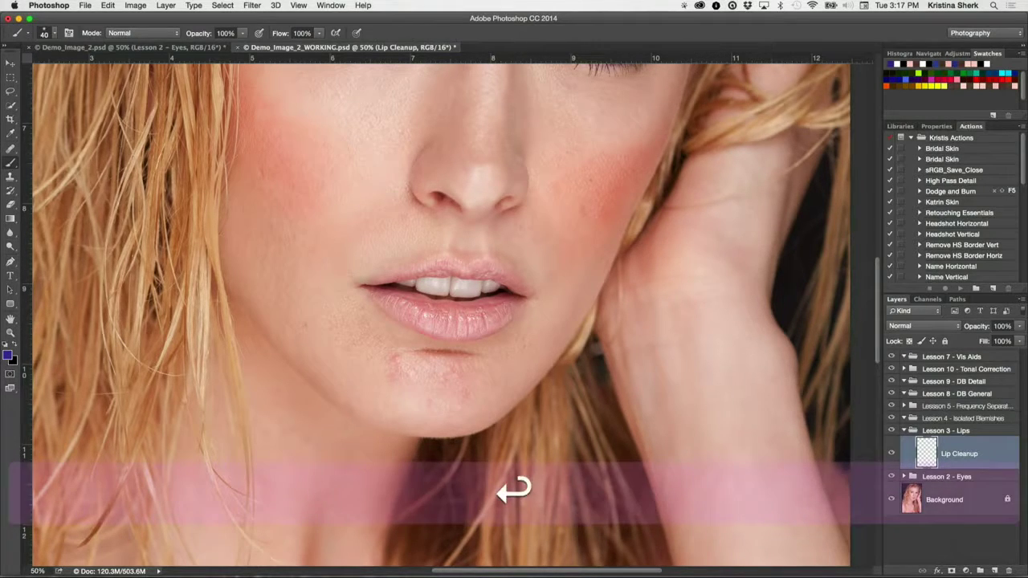
Activate the Healing Brush Tool for retouching the lips
{"action": "left_click", "coordinate": [11, 151]}
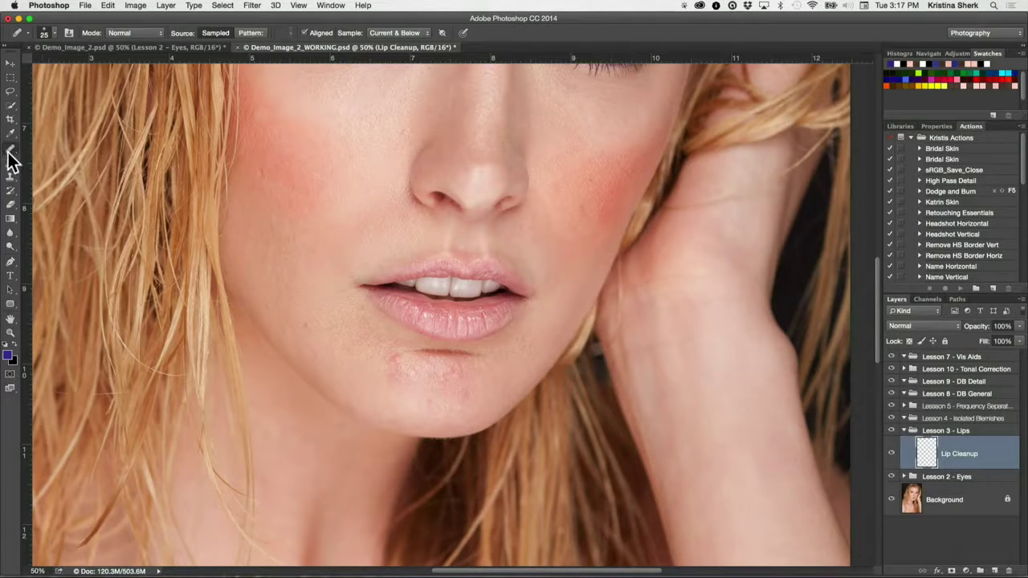
{"action": "left_click", "coordinate": [10, 151]}
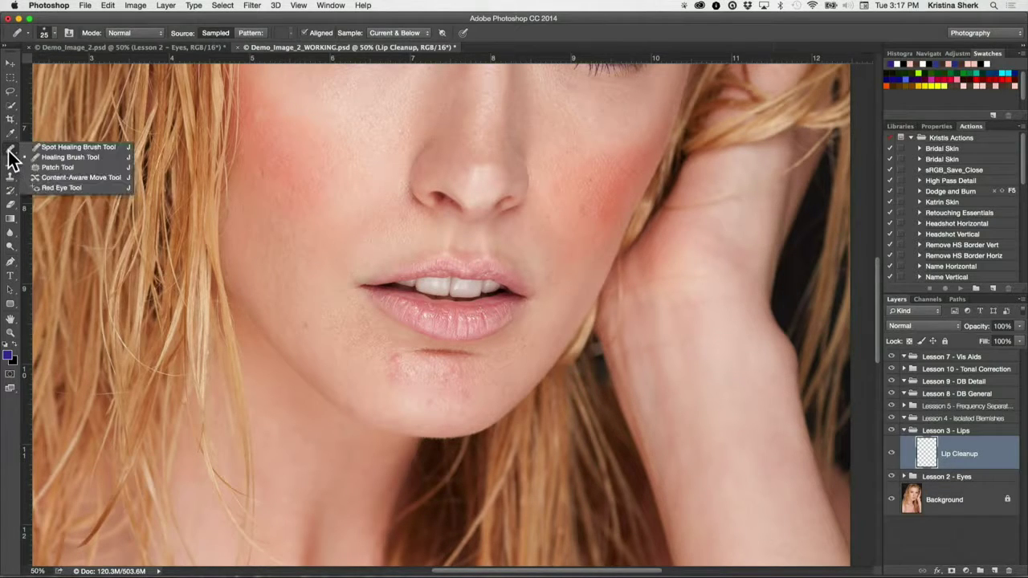
{"action": "left_click", "coordinate": [110, 158]}
{"action": "key", "text": "super+equal"}
{"action": "key", "text": "super+equal"}
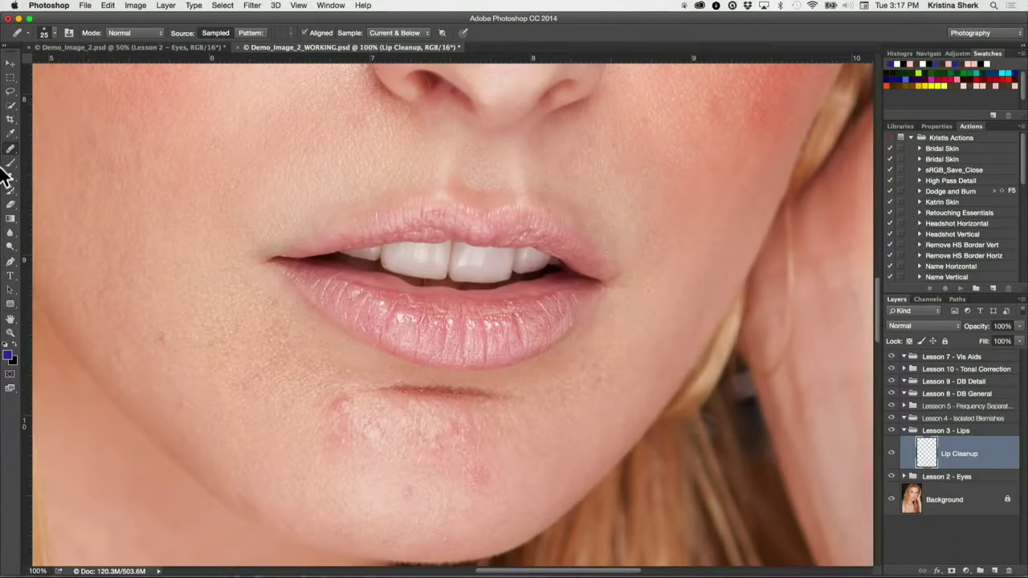
{"action": "left_click", "coordinate": [12, 150]}
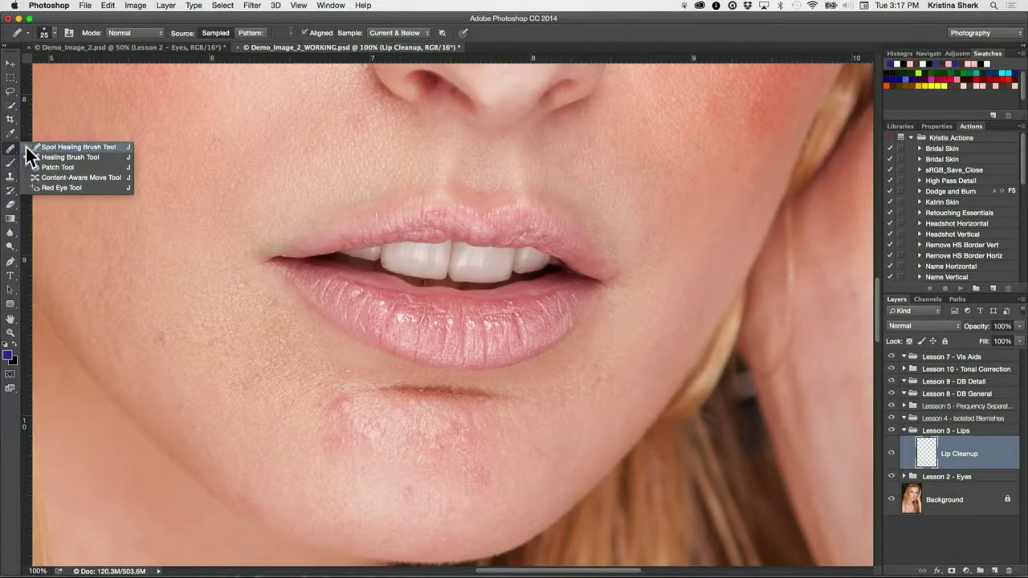
{"action": "left_click", "coordinate": [103, 159]}
{"action": "key", "text": "shift+Return"}
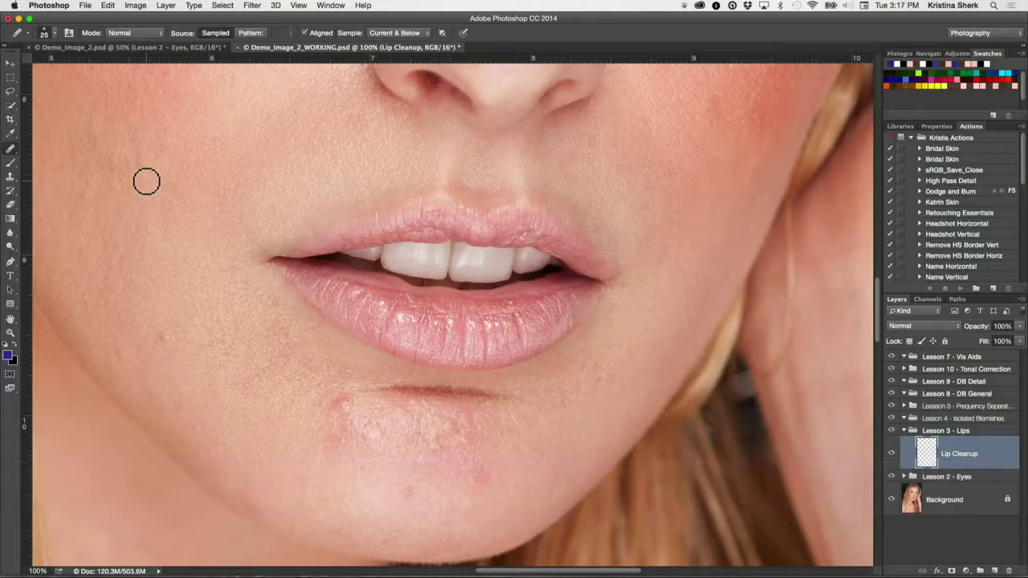
Cycle through the healing tool group and return to the Healing Brush
{"action": "key", "text": "shift+j"}
{"action": "key", "text": "shift+j"}
{"action": "key", "text": "shift+j"}
{"action": "key", "text": "shift+j"}
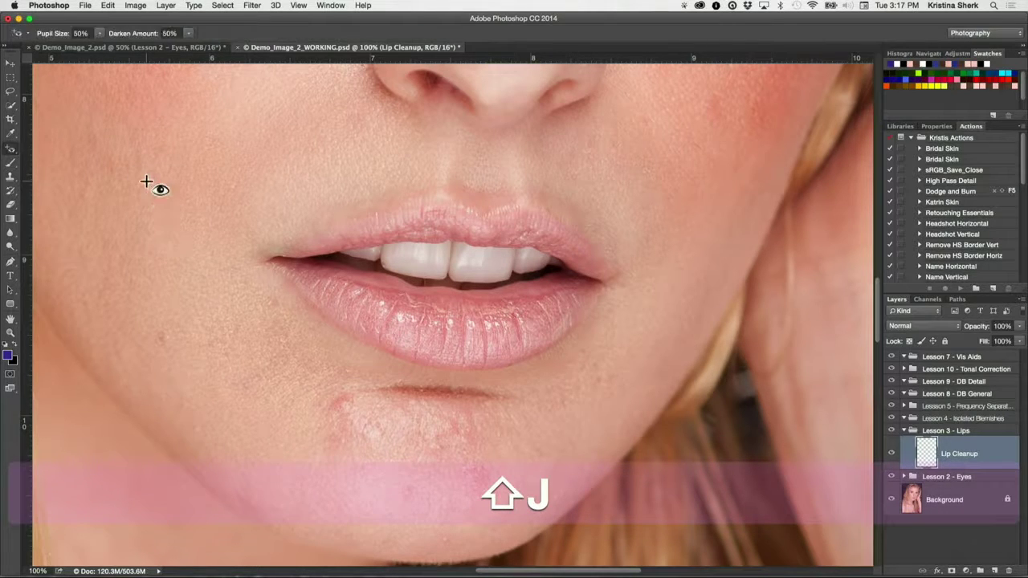
{"action": "key", "text": "shift+j"}
{"action": "key", "text": "shift+j"}
{"action": "key", "text": "shift+j"}
{"action": "key", "text": "shift+j"}
{"action": "key", "text": "shift+j"}
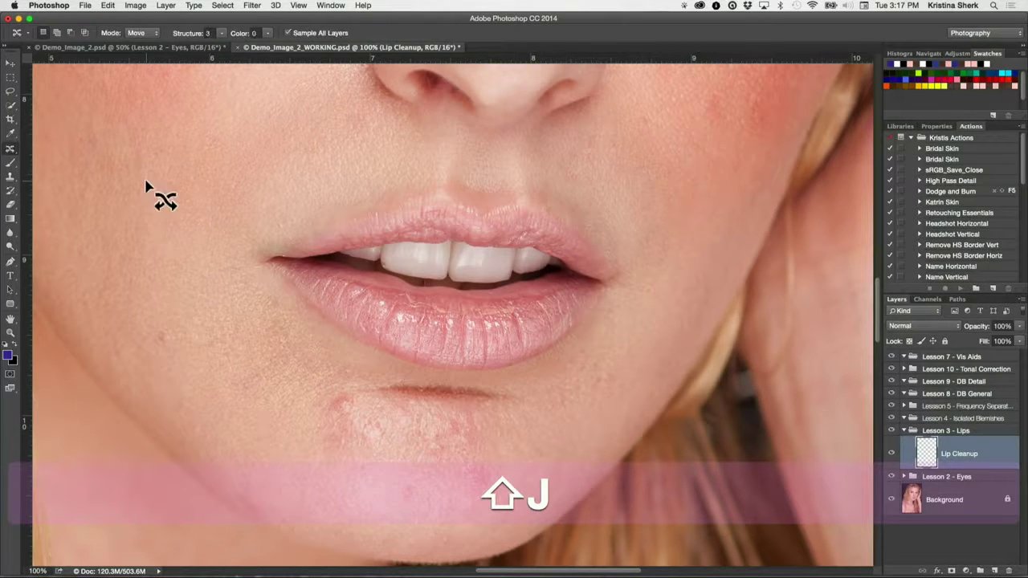
{"action": "key", "text": "shift+j"}
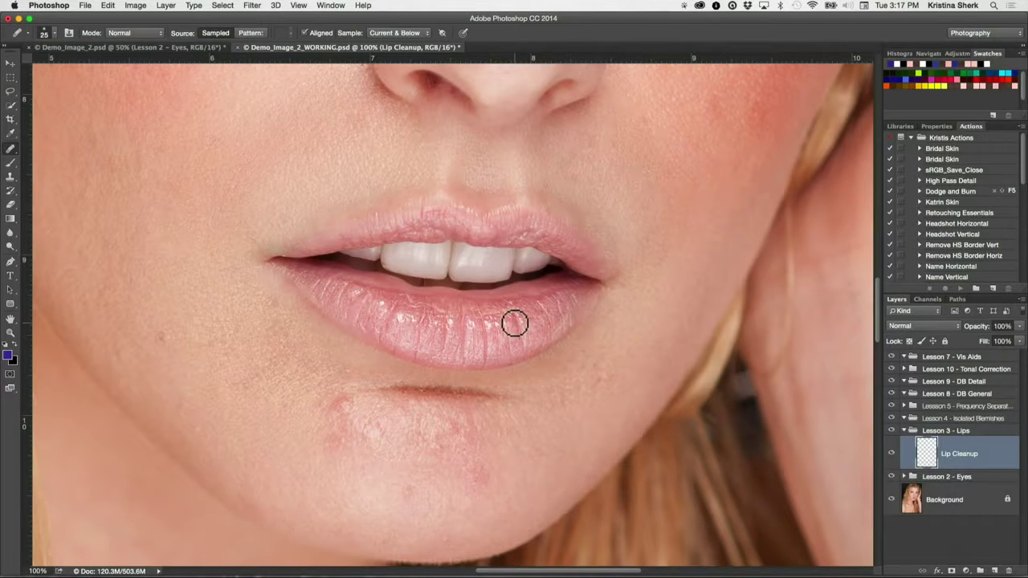
Heal the flaky skin along the middle of the lower lip's upper edge with a 7 px Healing Brush, sampling nearby smooth lip
{"action": "key", "text": "super+equal"}
{"action": "key", "text": "bracketleft"}
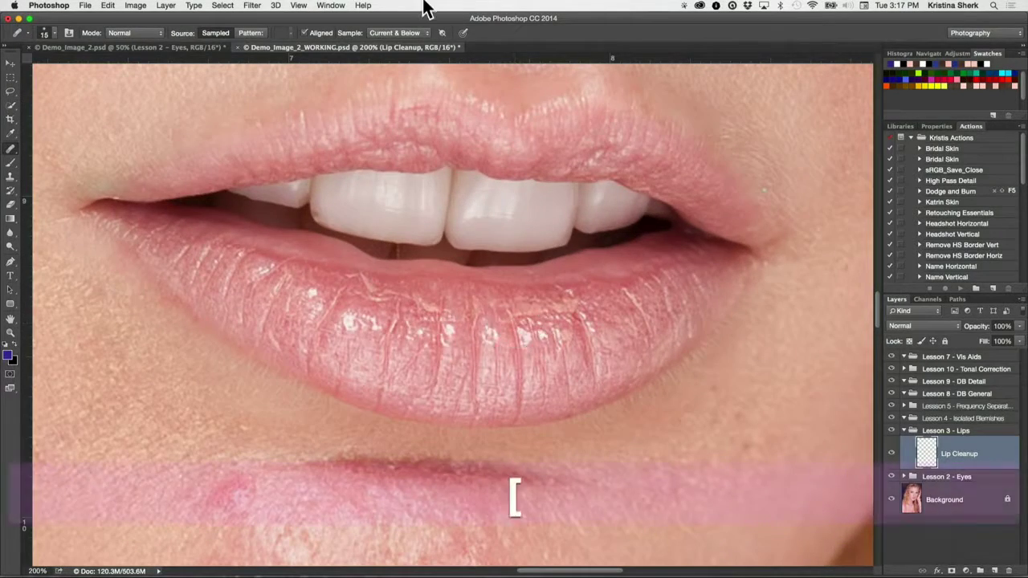
{"action": "left_click", "coordinate": [459, 296], "text": "alt"}
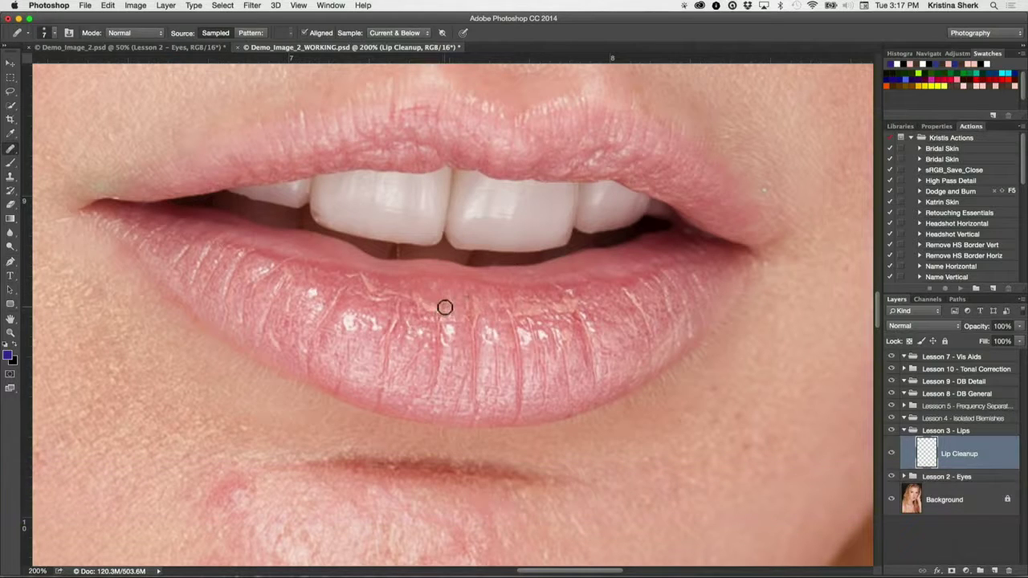
{"action": "left_click_drag", "start_coordinate": [423, 300], "coordinate": [421, 299]}
{"action": "left_click", "coordinate": [461, 293], "text": "alt"}
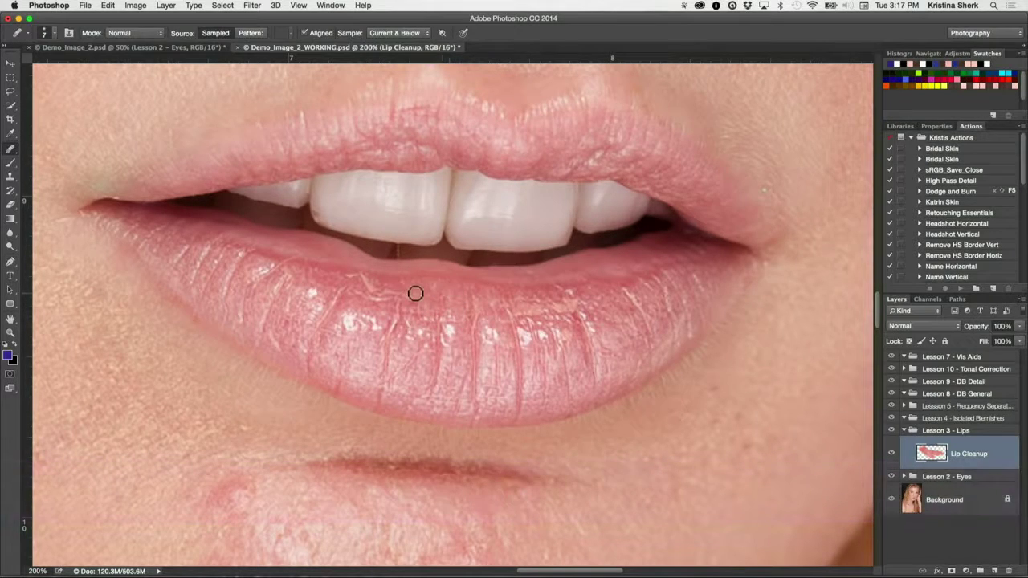
{"action": "left_click", "coordinate": [420, 291], "text": "alt"}
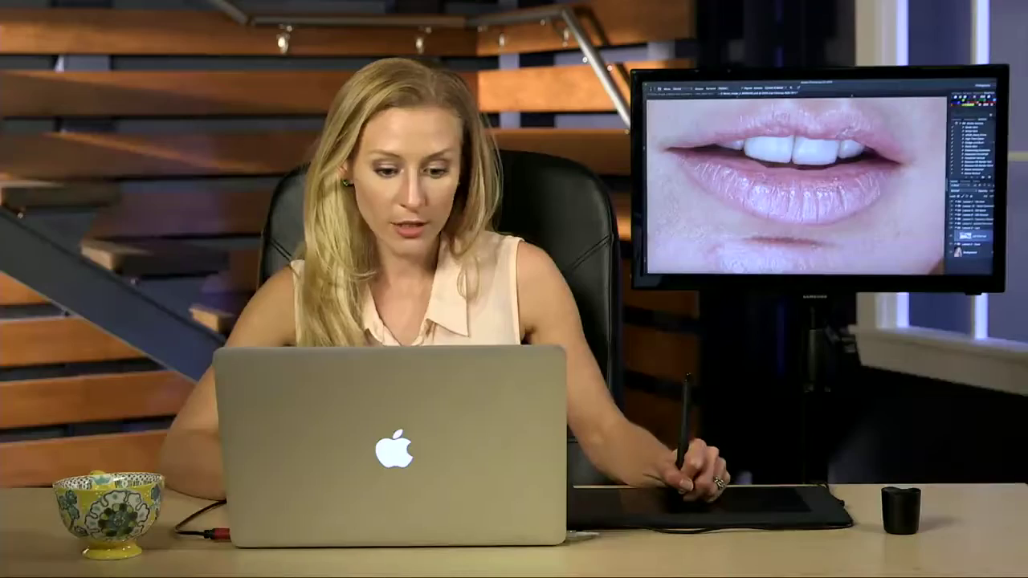
{"action": "left_click", "coordinate": [815, 249], "text": "alt"}
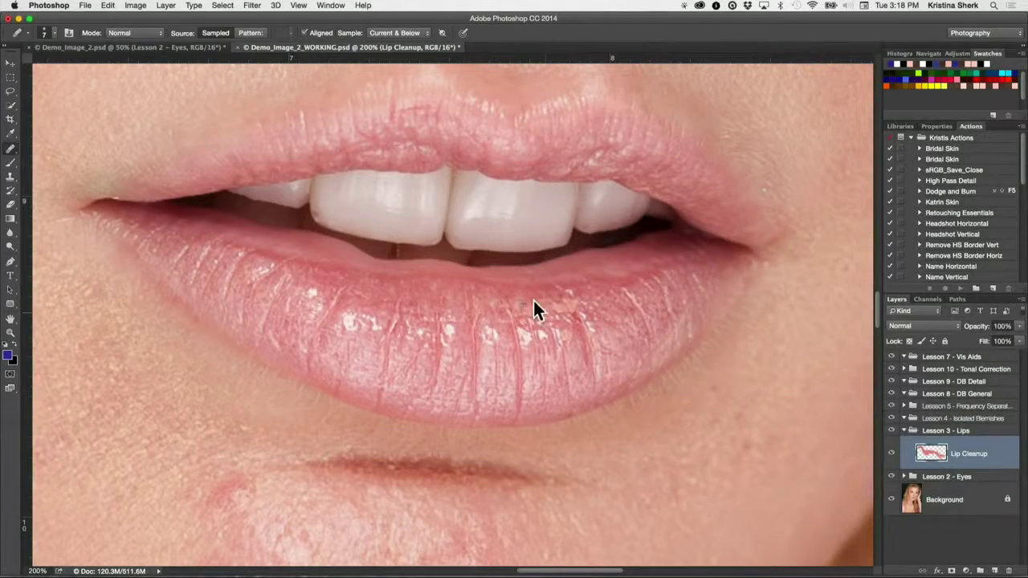
Heal the dry flakes on the lower lip just right of centre, sampling the smooth skin above them
{"action": "left_click", "coordinate": [555, 289], "text": "alt"}
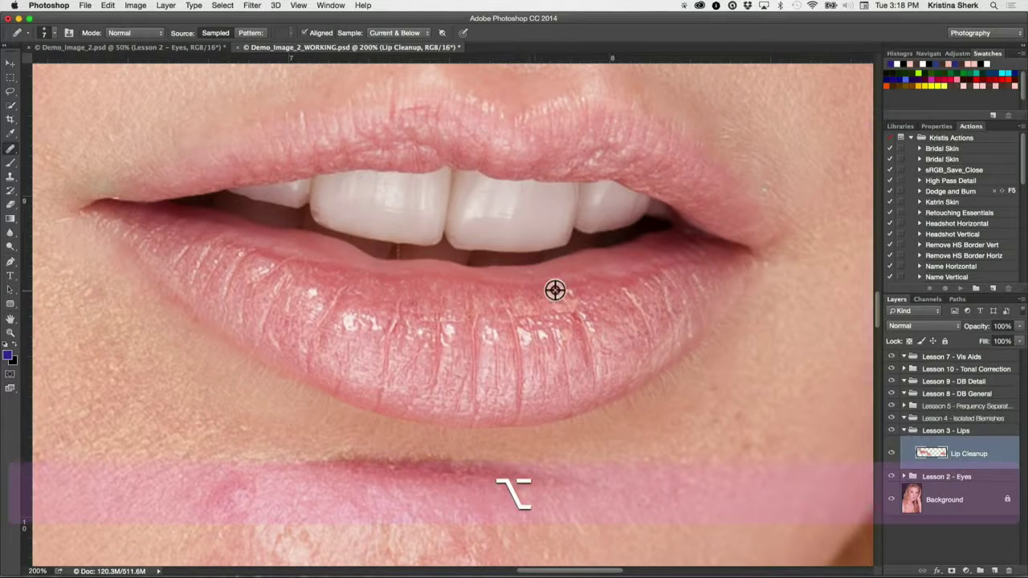
{"action": "left_click", "coordinate": [502, 296], "text": "alt"}
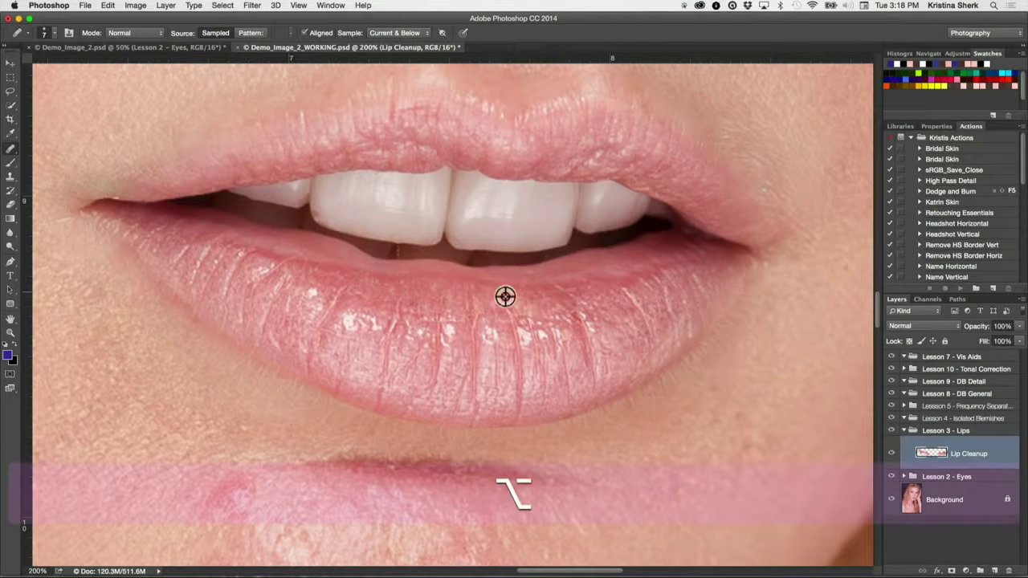
{"action": "mouse_move", "coordinate": [542, 316]}
{"action": "left_mouse_down"}
{"action": "mouse_move", "coordinate": [496, 305]}
{"action": "mouse_move", "coordinate": [520, 317]}
{"action": "left_mouse_up"}
{"action": "left_click", "coordinate": [468, 306], "text": "alt"}
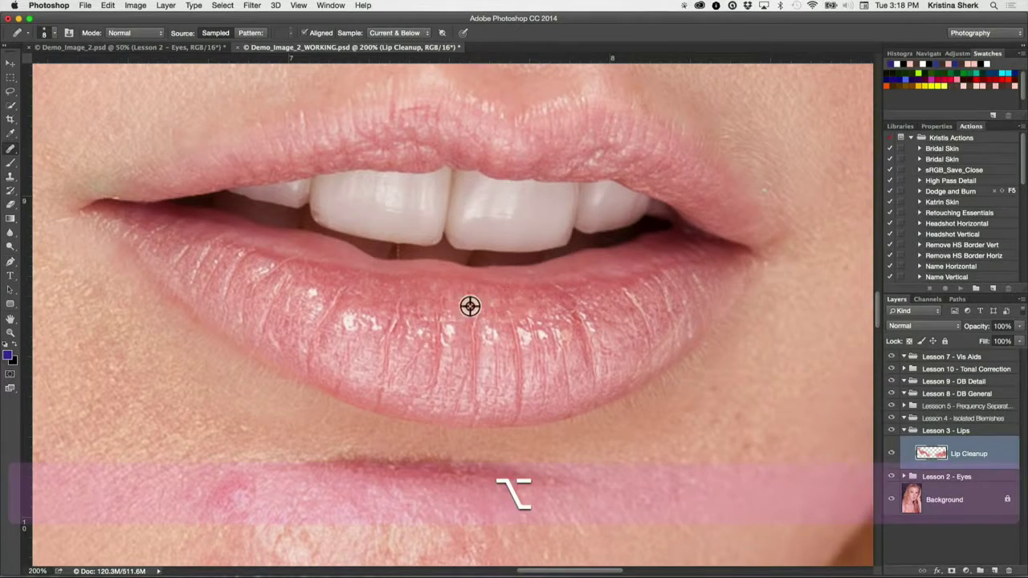
Heal the fine vertical creases on the lower lip right of centre, sampling adjacent lip texture and adjusting the brush size
{"action": "left_click", "coordinate": [554, 351], "text": "alt"}
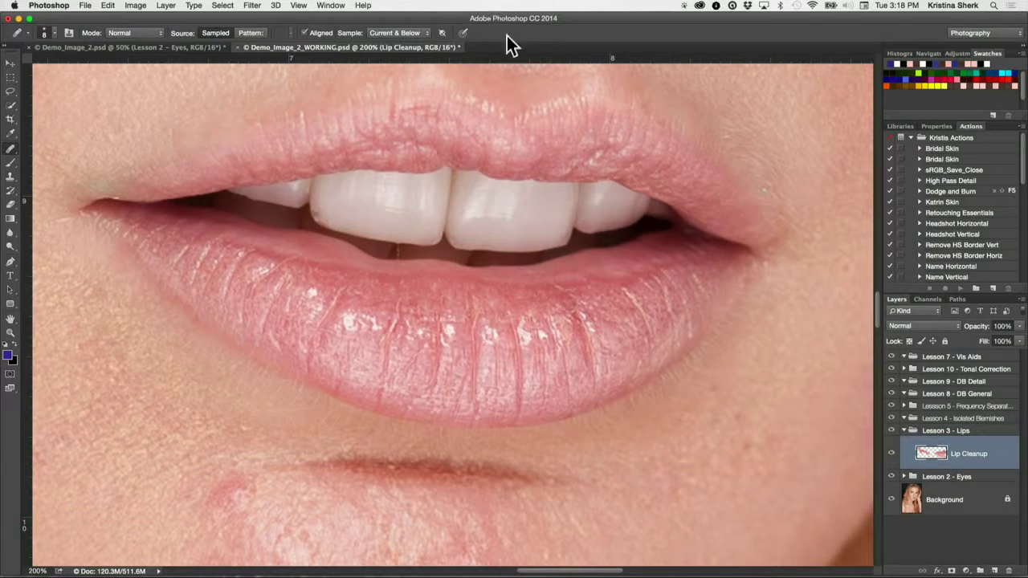
{"action": "left_click", "coordinate": [568, 352], "text": "alt"}
{"action": "key", "text": "bracketleft"}
{"action": "key", "text": "bracketleft"}
{"action": "key", "text": "bracketright"}
{"action": "key", "text": "bracketright"}
{"action": "key", "text": "bracketright"}
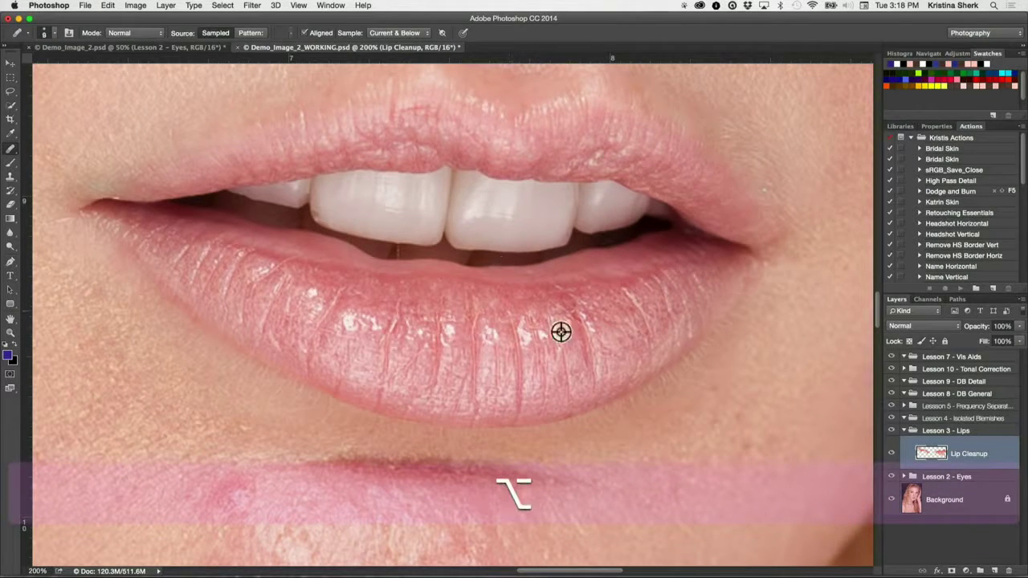
Try to heal the notch in the upper lip's edge above the two front teeth with a Healing Brush of about 20 px
{"action": "left_click", "coordinate": [550, 203], "text": "alt"}
{"action": "key", "text": "bracketright"}
{"action": "key", "text": "bracketright"}
{"action": "mouse_move", "coordinate": [489, 257]}
{"action": "left_mouse_down"}
{"action": "mouse_move", "coordinate": [482, 241]}
{"action": "mouse_move", "coordinate": [482, 253]}
{"action": "left_mouse_up"}
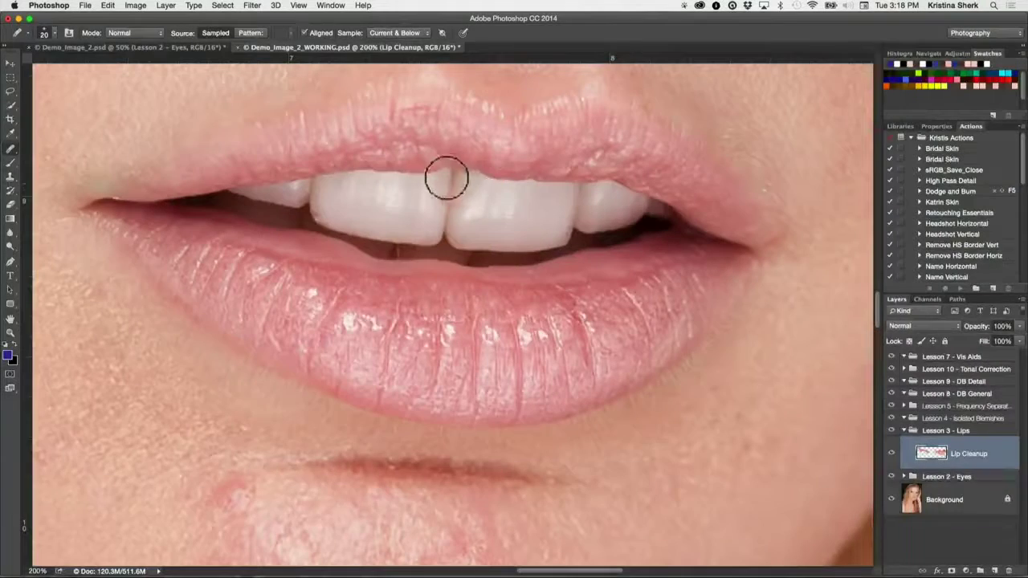
{"action": "key", "text": "bracketleft"}
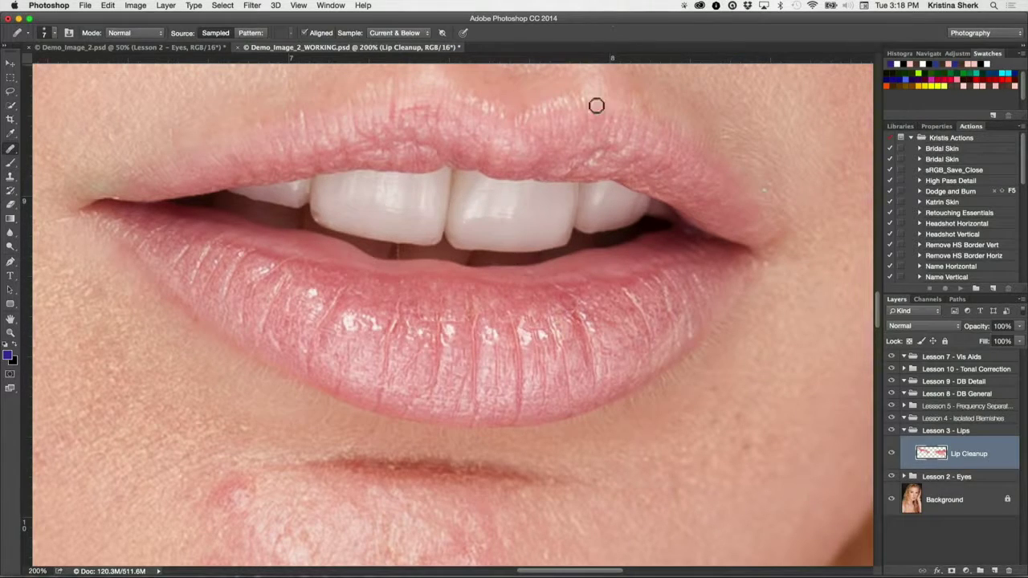
{"action": "key", "text": "bracketright"}
{"action": "key", "text": "bracketright"}
{"action": "key", "text": "alt"}
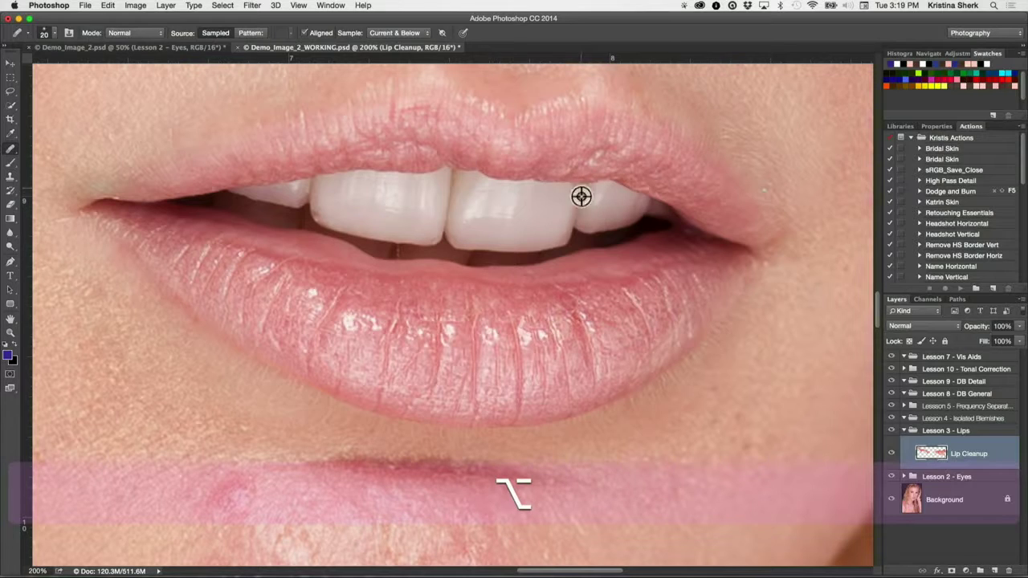
{"action": "key", "text": "bracketleft"}
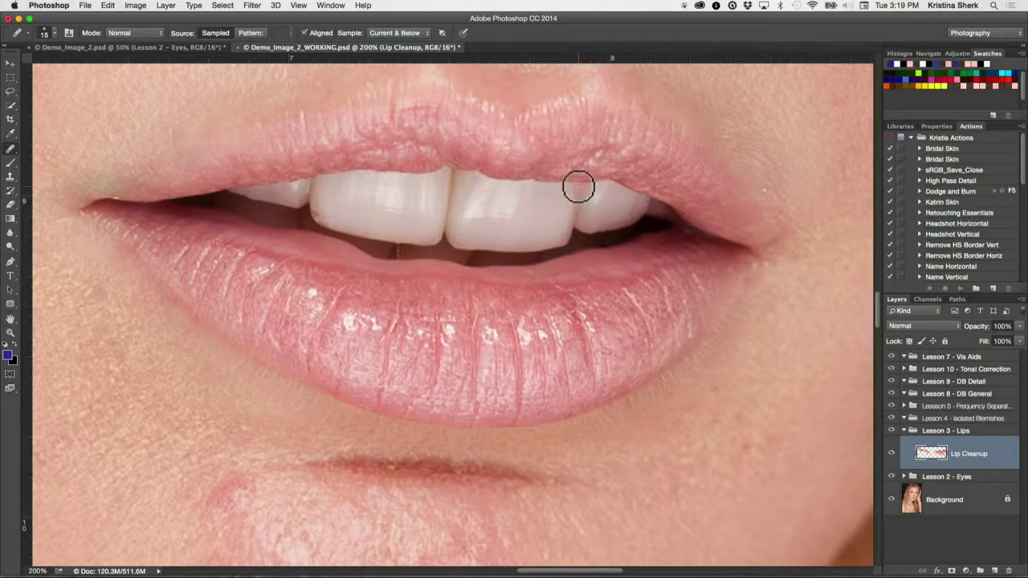
Heal the notch in the upper lip above the front teeth with a 25 px brush, sampling the lip edge above the neighbouring tooth
{"action": "key", "text": "bracketright"}
{"action": "key", "text": "alt"}
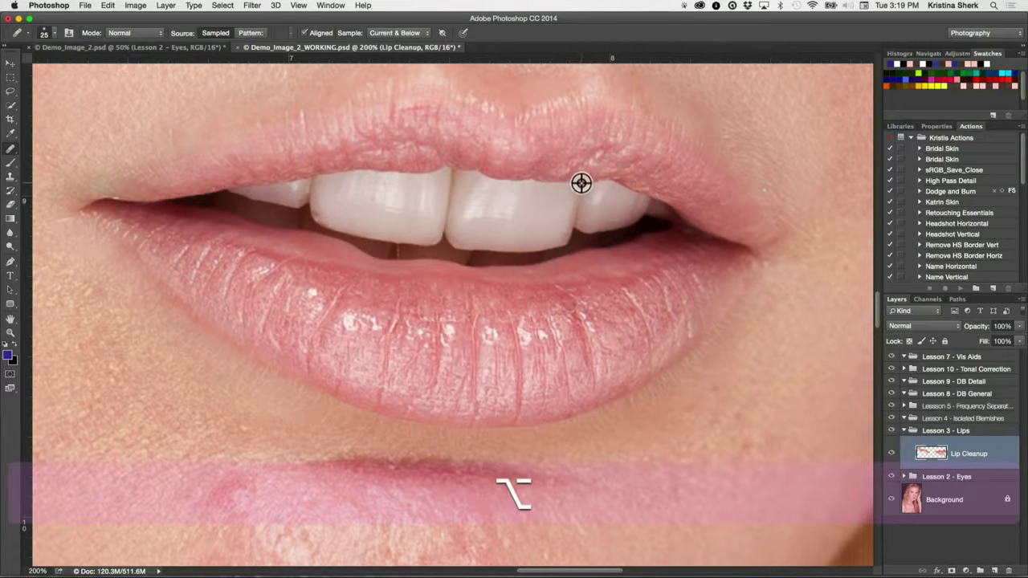
{"action": "left_click", "coordinate": [580, 182], "text": "alt"}
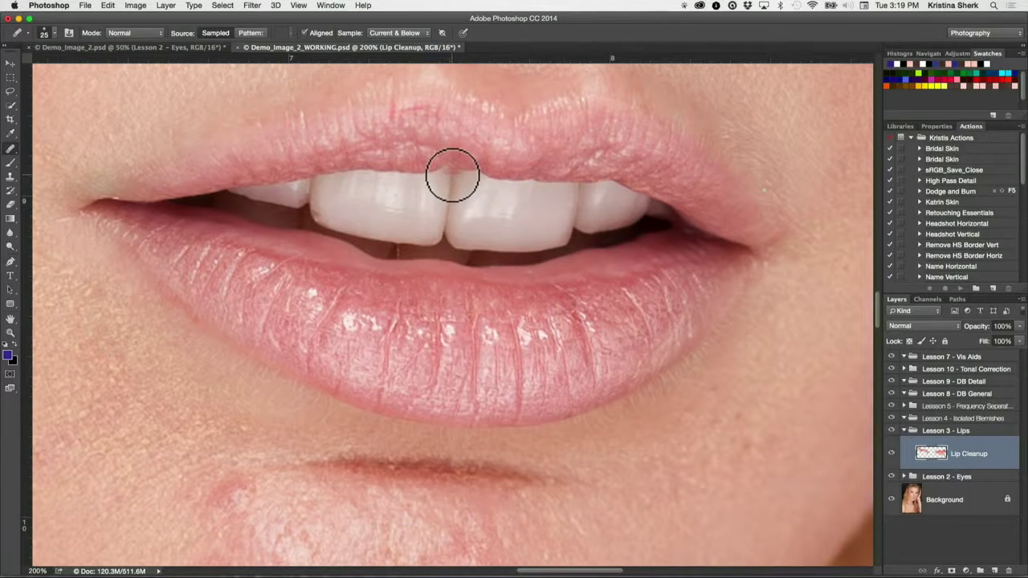
{"action": "key", "text": "bracketright"}
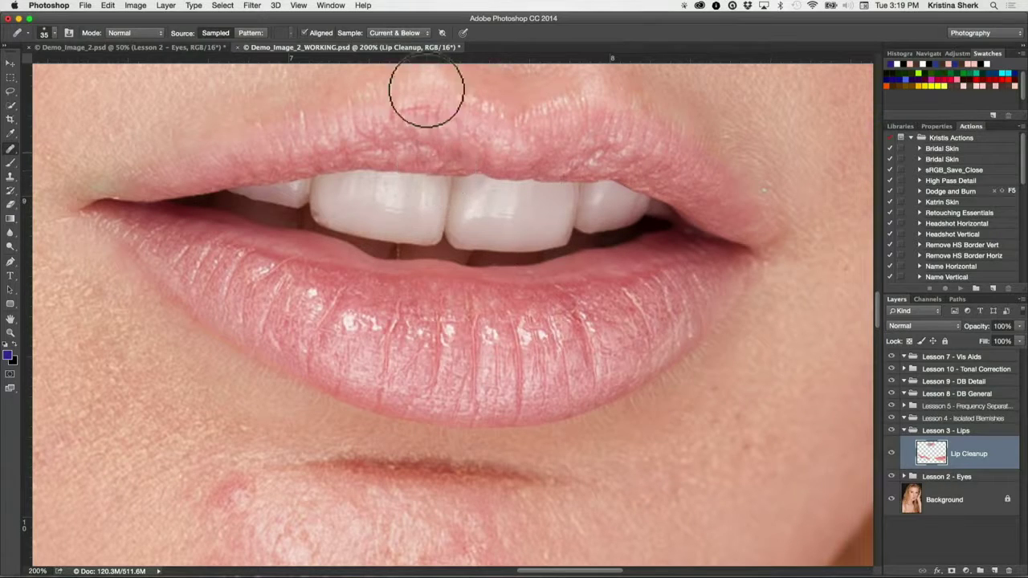
Reduce the Healing Brush to 8 px, touch up the front tooth below the repaired lip edge, and compare the cleanup with the original
{"action": "key", "text": "bracketleft"}
{"action": "key", "text": "bracketleft"}
{"action": "key", "text": "bracketleft"}
{"action": "key", "text": "bracketleft"}
{"action": "key", "text": "bracketleft"}
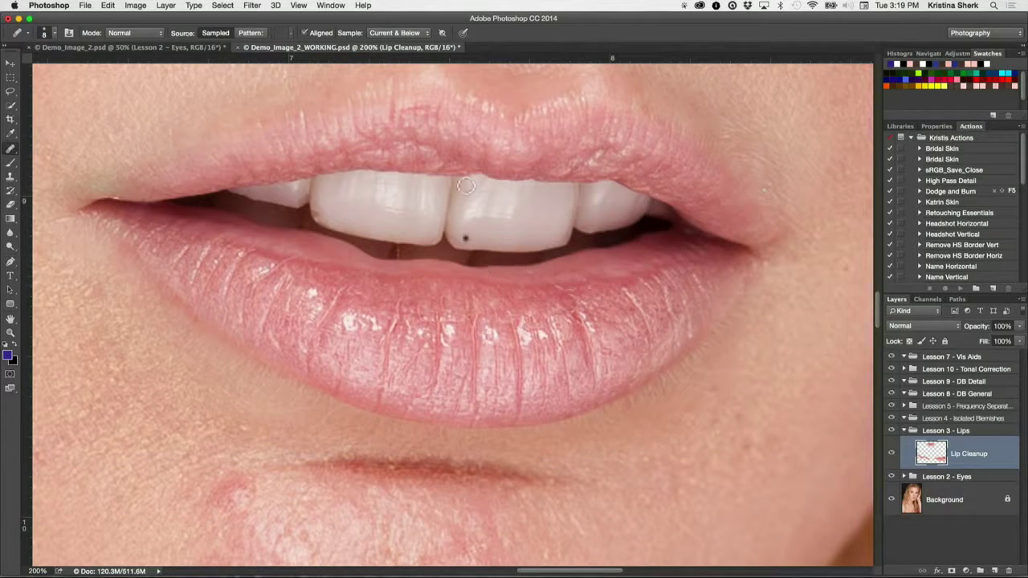
{"action": "left_click", "coordinate": [891, 454]}
Add a Hue/Saturation adjustment layer above the "Lip Cleanup" layer
{"action": "key", "text": "super+minus"}
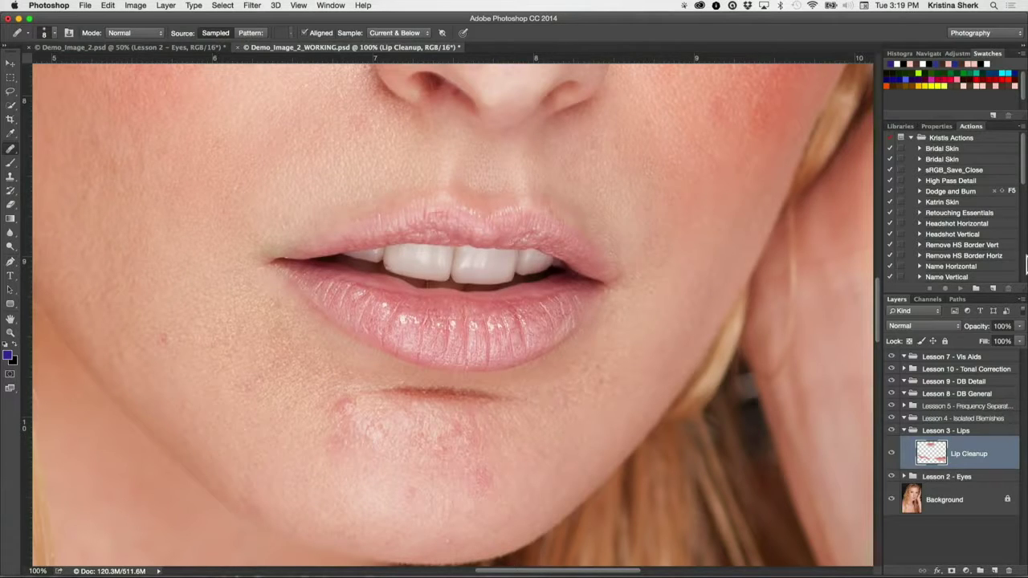
{"action": "left_click", "coordinate": [957, 55]}
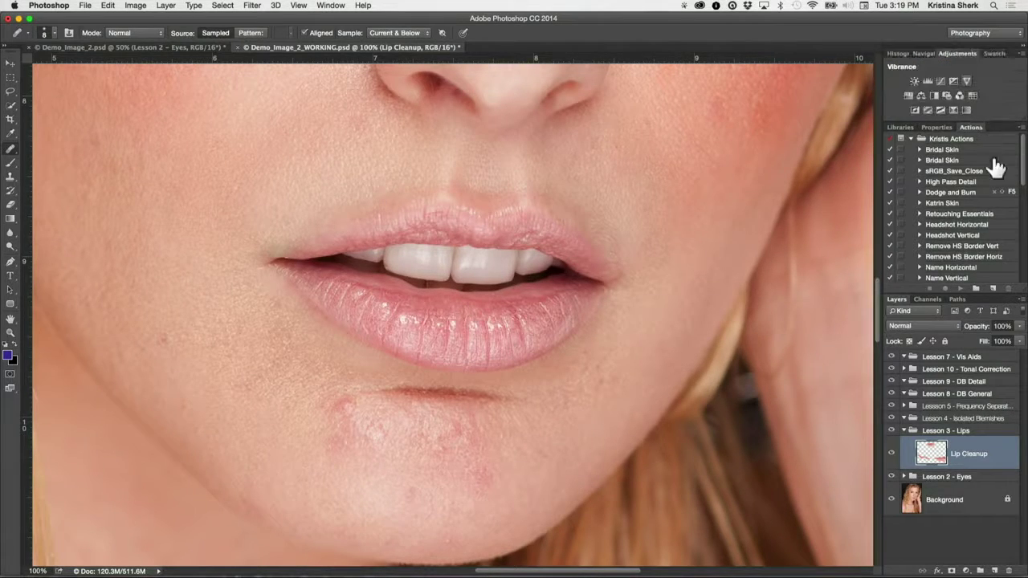
{"action": "left_click", "coordinate": [908, 94]}
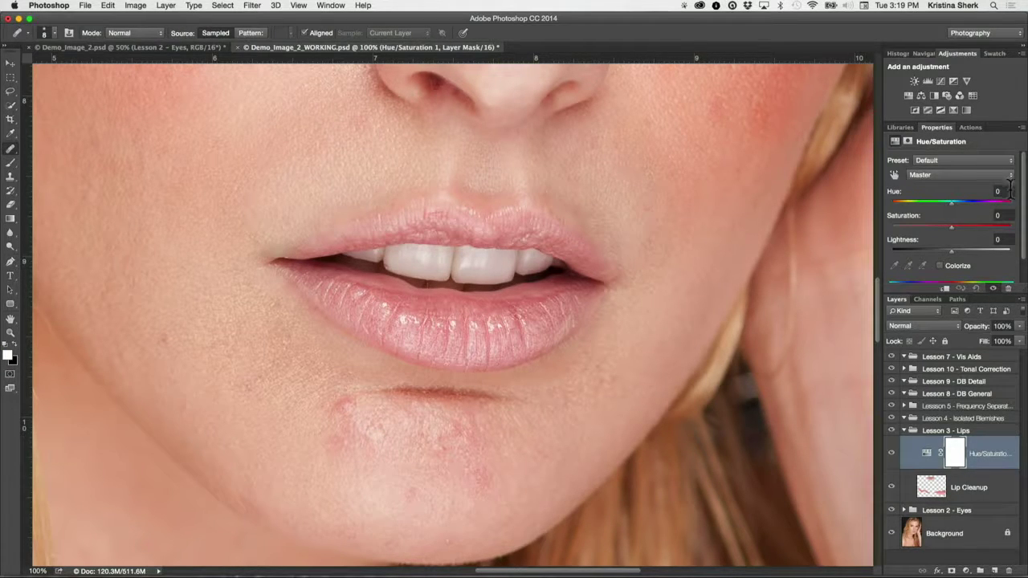
Set the Hue/Saturation adjustment's hue to -9 and saturation to +16
{"action": "key", "text": "Down"}
{"action": "key", "text": "Down"}
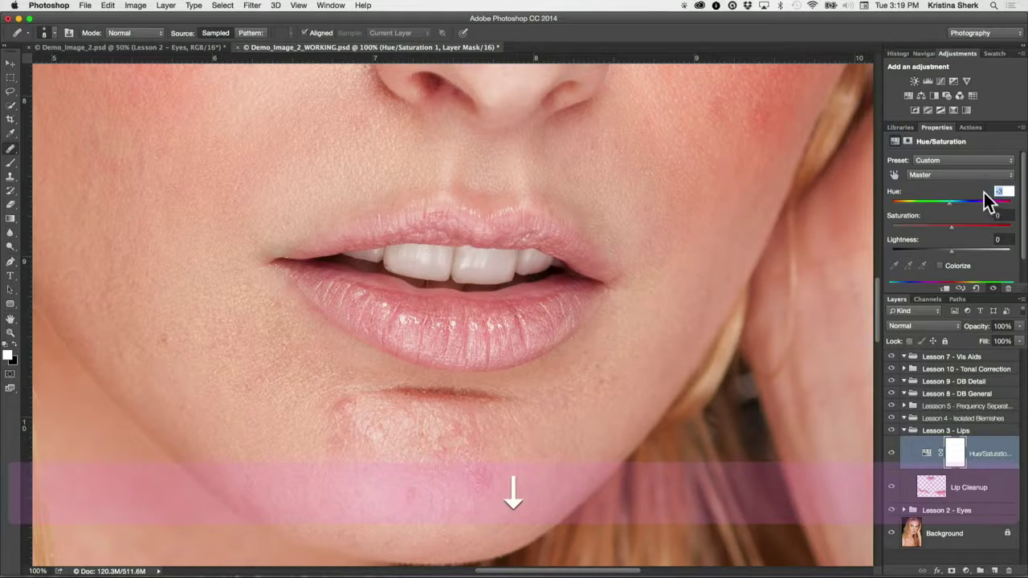
{"action": "key", "text": "Down"}
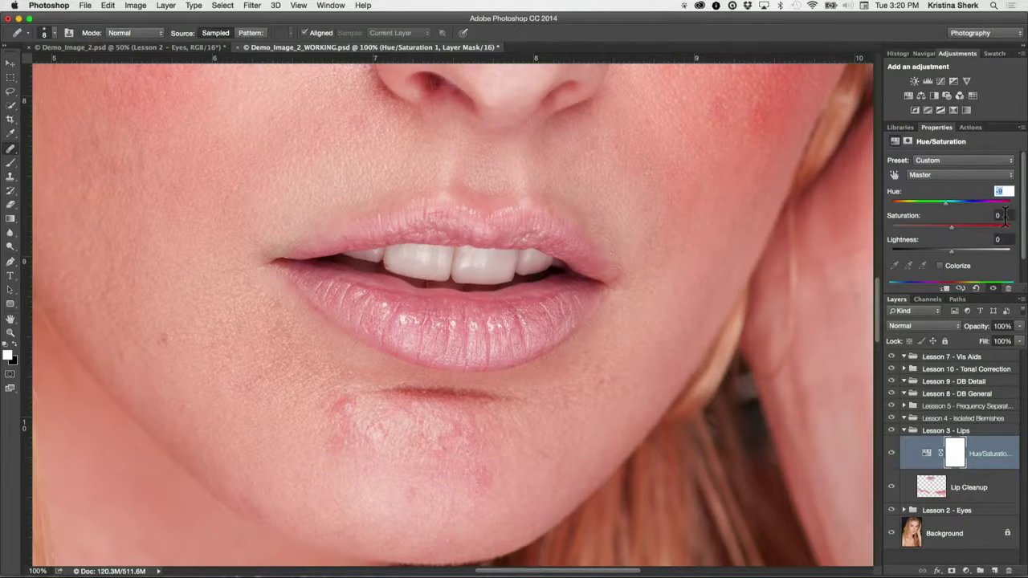
{"action": "left_click_drag", "start_coordinate": [955, 233], "coordinate": [960, 229]}
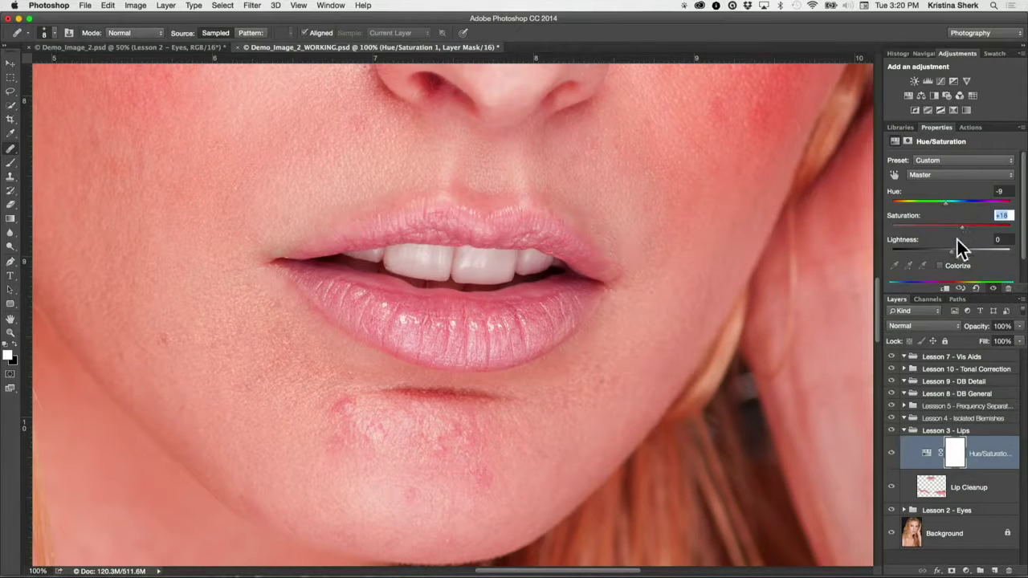
Invert the Hue/Saturation layer's mask to black and paint white over the upper and lower lips with a Brush of about 35 px
{"action": "left_click", "coordinate": [963, 460]}
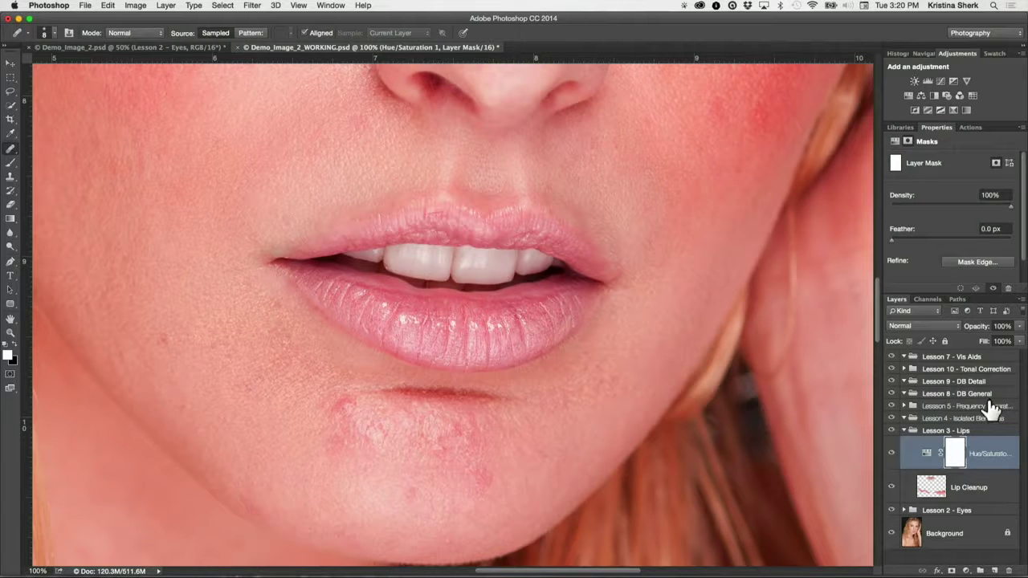
{"action": "key", "text": "super+i"}
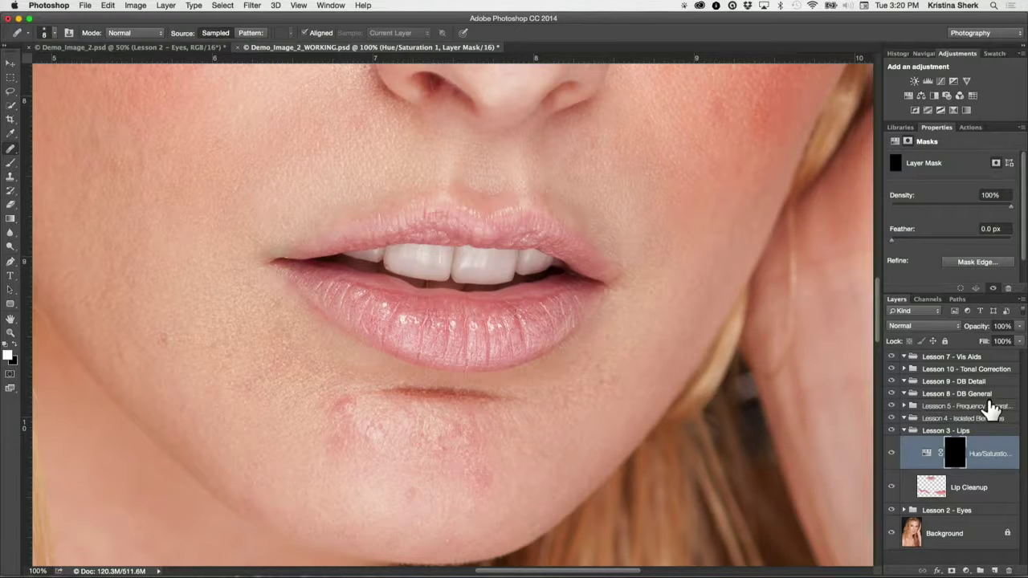
{"action": "key", "text": "b"}
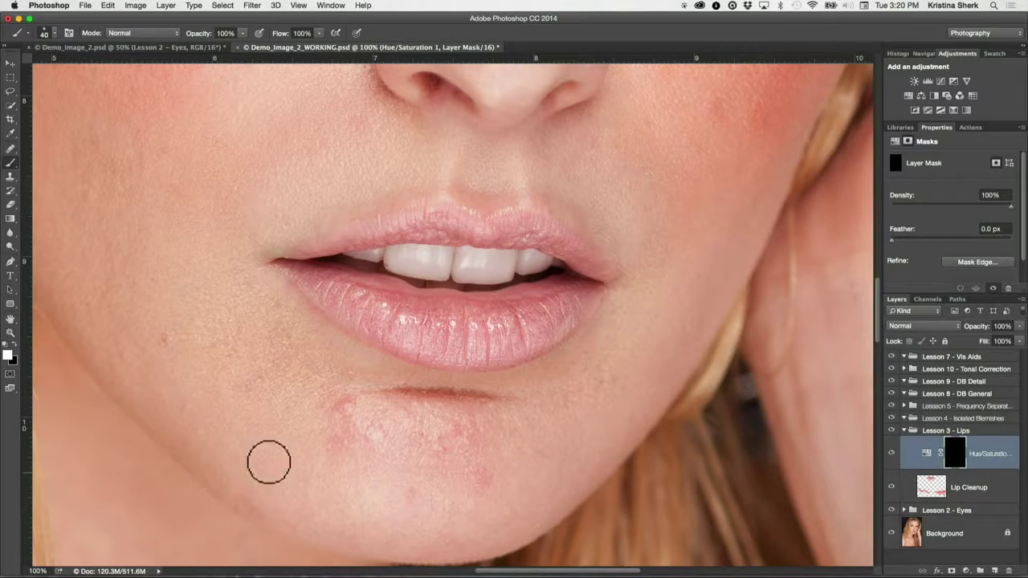
{"action": "key", "text": "bracketleft"}
{"action": "key", "text": "bracketright"}
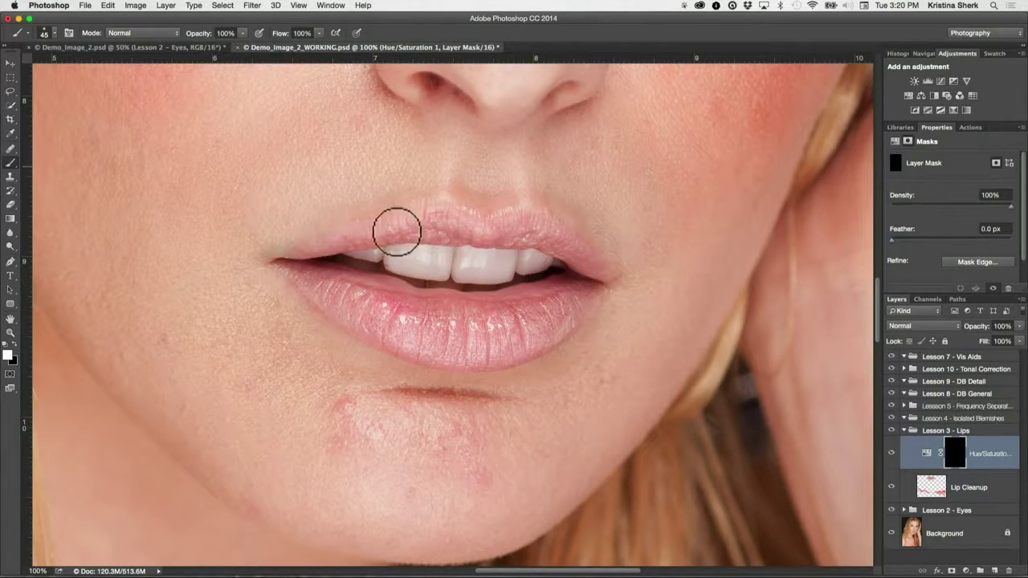
{"action": "key", "text": "bracketleft"}
{"action": "mouse_move", "coordinate": [414, 295]}
{"action": "left_mouse_down"}
{"action": "mouse_move", "coordinate": [344, 281]}
{"action": "mouse_move", "coordinate": [400, 285]}
{"action": "mouse_move", "coordinate": [325, 288]}
{"action": "left_mouse_up"}
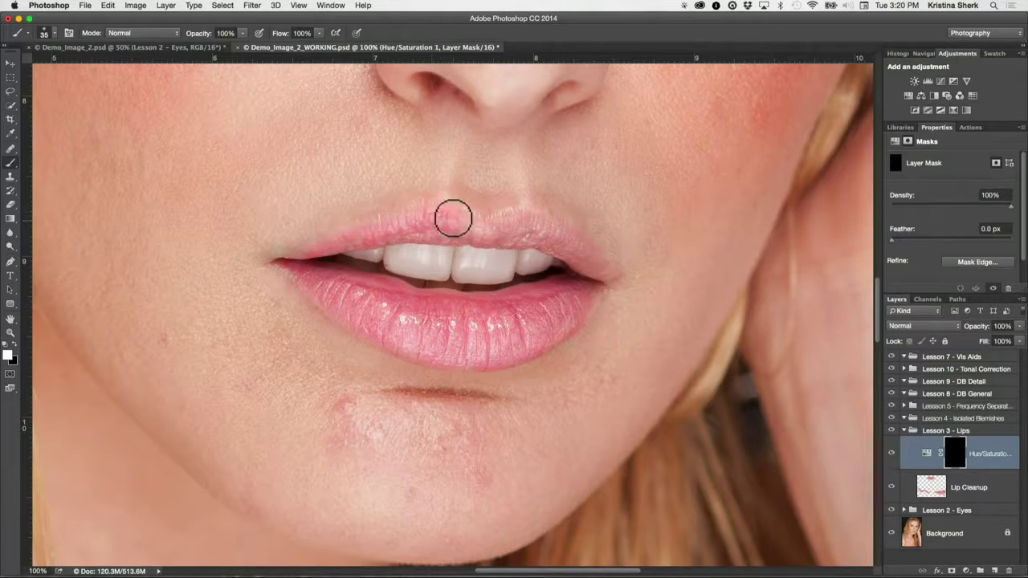
{"action": "mouse_move", "coordinate": [453, 218]}
{"action": "left_mouse_down"}
{"action": "mouse_move", "coordinate": [492, 232]}
{"action": "mouse_move", "coordinate": [517, 216]}
{"action": "mouse_move", "coordinate": [501, 233]}
{"action": "mouse_move", "coordinate": [525, 221]}
{"action": "mouse_move", "coordinate": [573, 238]}
{"action": "mouse_move", "coordinate": [552, 230]}
{"action": "mouse_move", "coordinate": [604, 269]}
{"action": "mouse_move", "coordinate": [518, 230]}
{"action": "mouse_move", "coordinate": [496, 236]}
{"action": "left_mouse_up"}
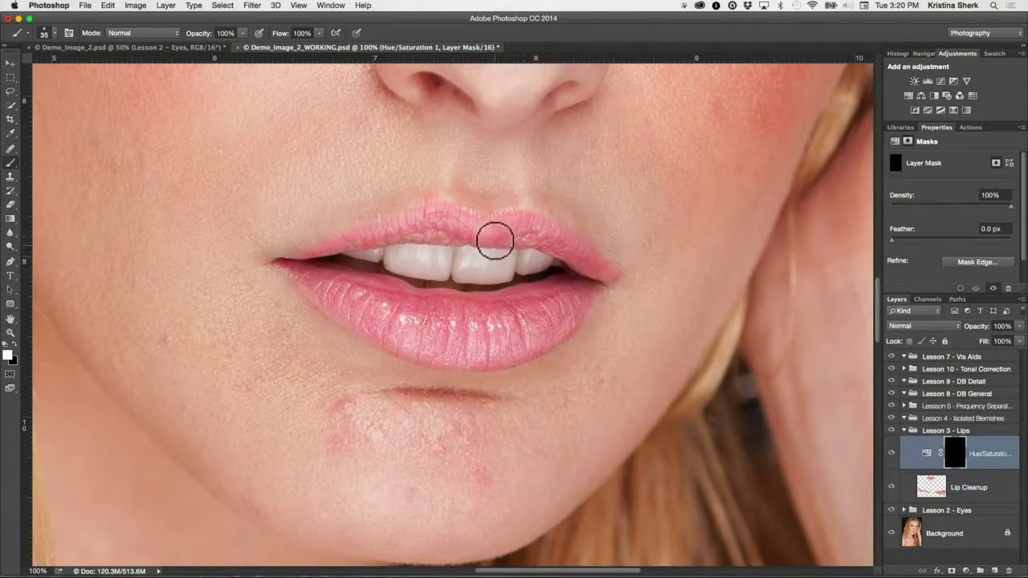
{"action": "key", "text": "super+minus"}
{"action": "key", "text": "super+minus"}
{"action": "key", "text": "super+minus"}
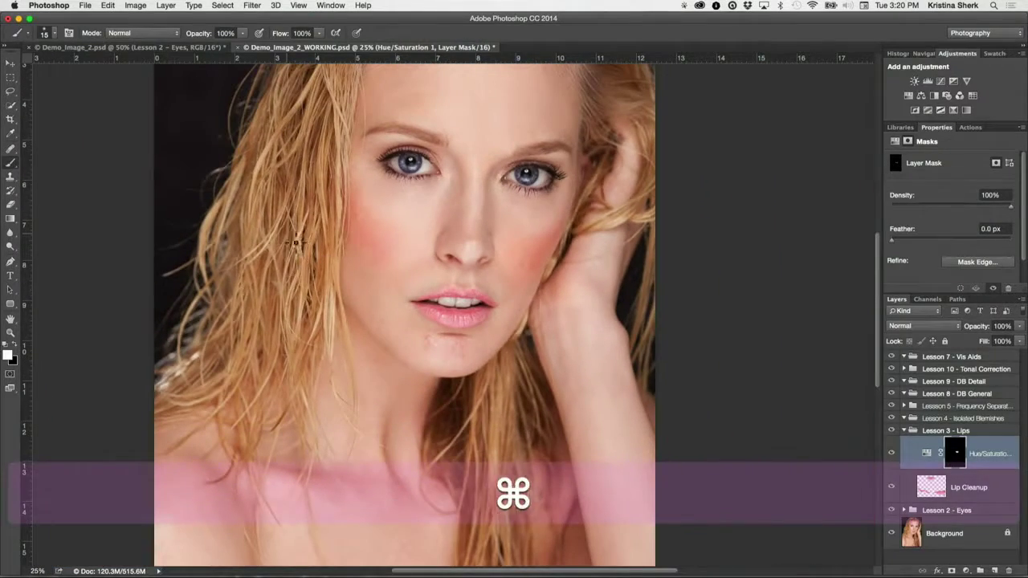